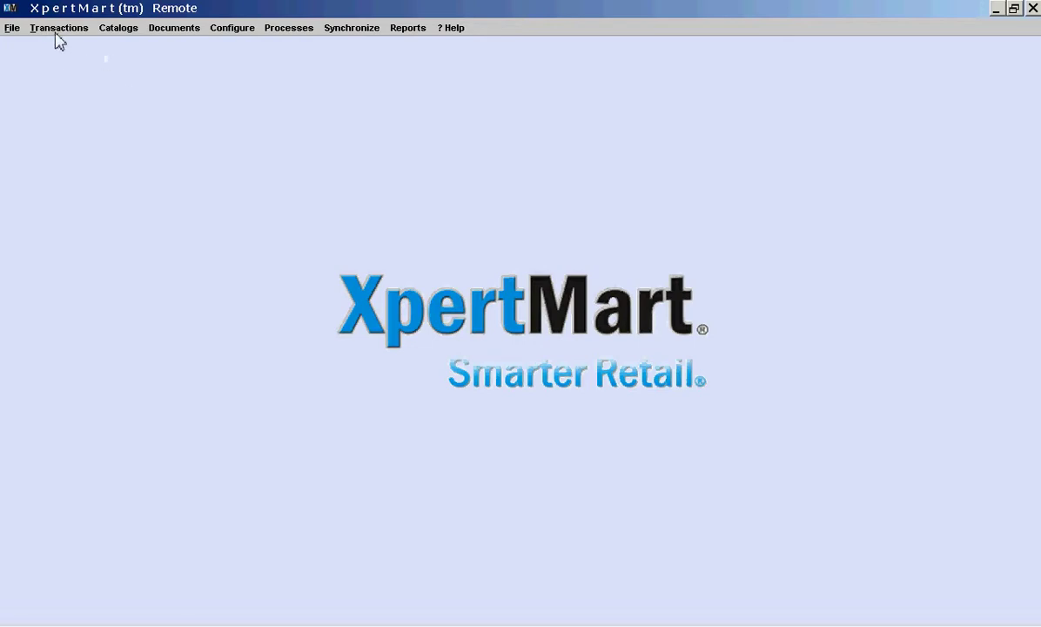
Step: Open the Purchase Orders window from the Documents > Vendors menu
click(185, 32)
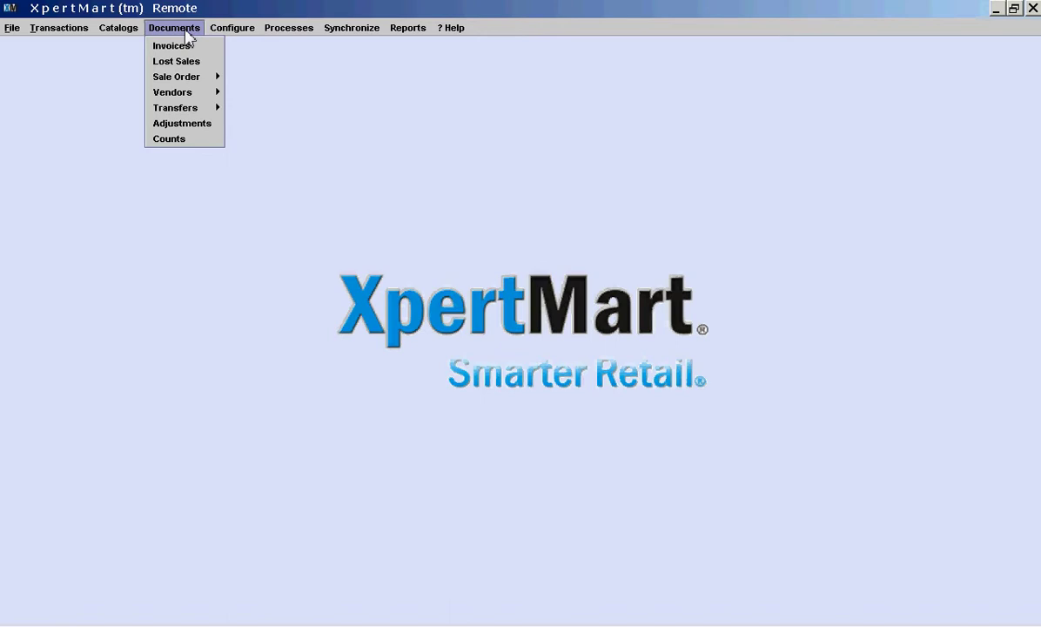
mouse_move(210, 93)
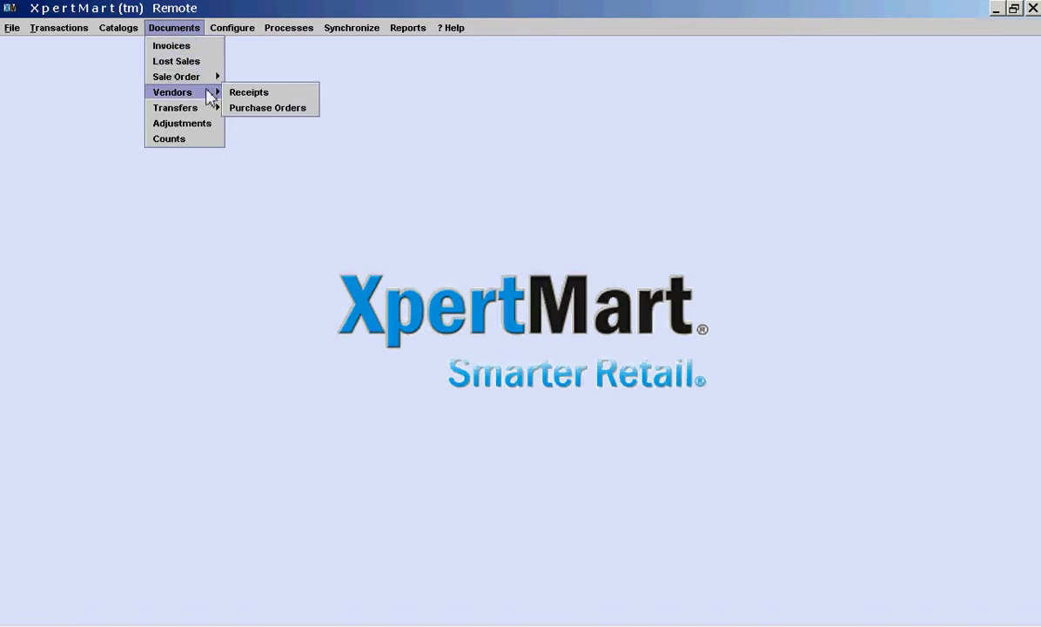
click(269, 109)
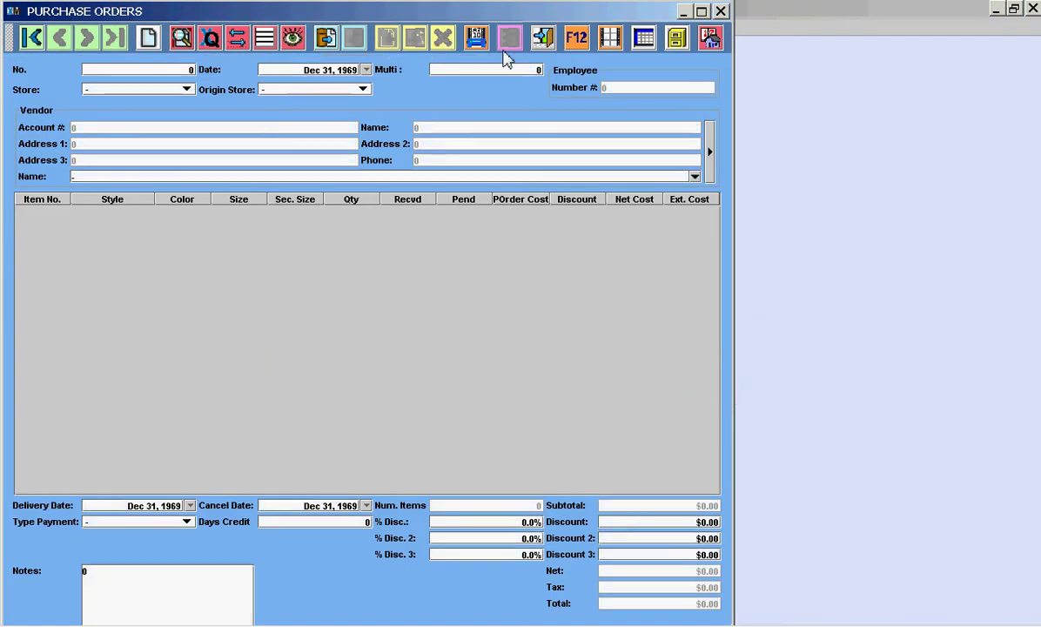
Step: Maximize the Purchase Orders window and clear the form so its dates reset to Mar 10, 2010
click(701, 11)
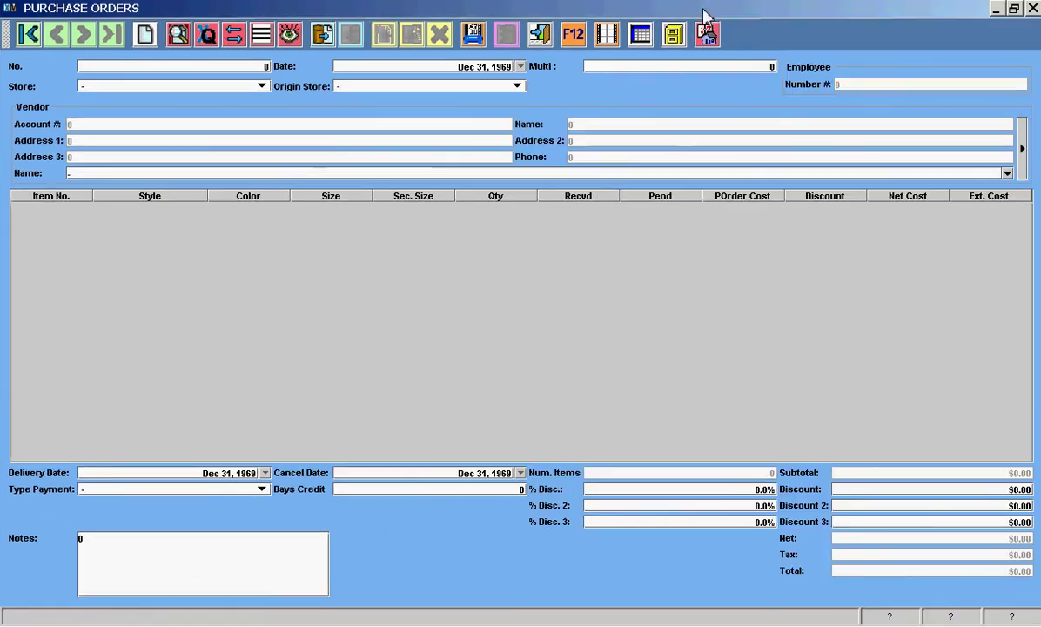
click(145, 39)
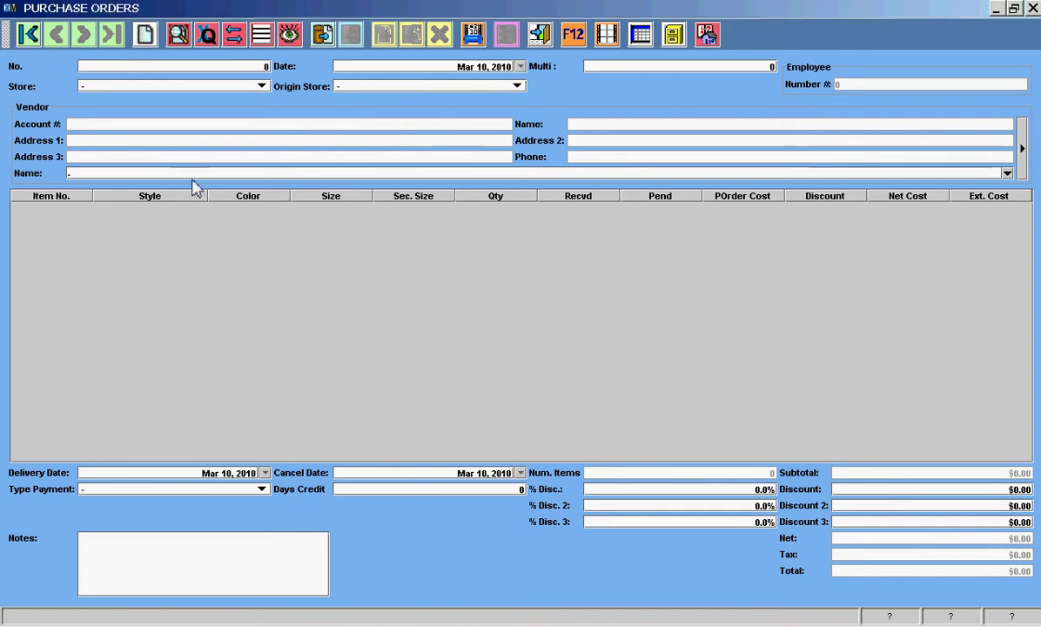
Step: Enter 'Kol' in Vendor Name and accept the autocompleted Kolossal Fashion LLC
click(122, 174)
key(BackSpace)
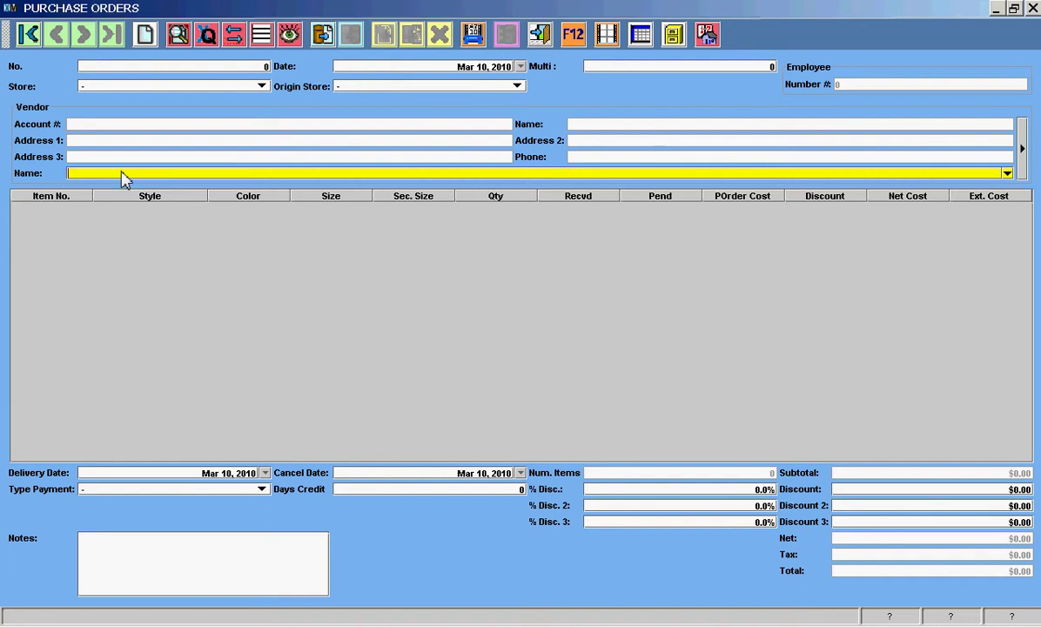
text(Kol)
key(Return)
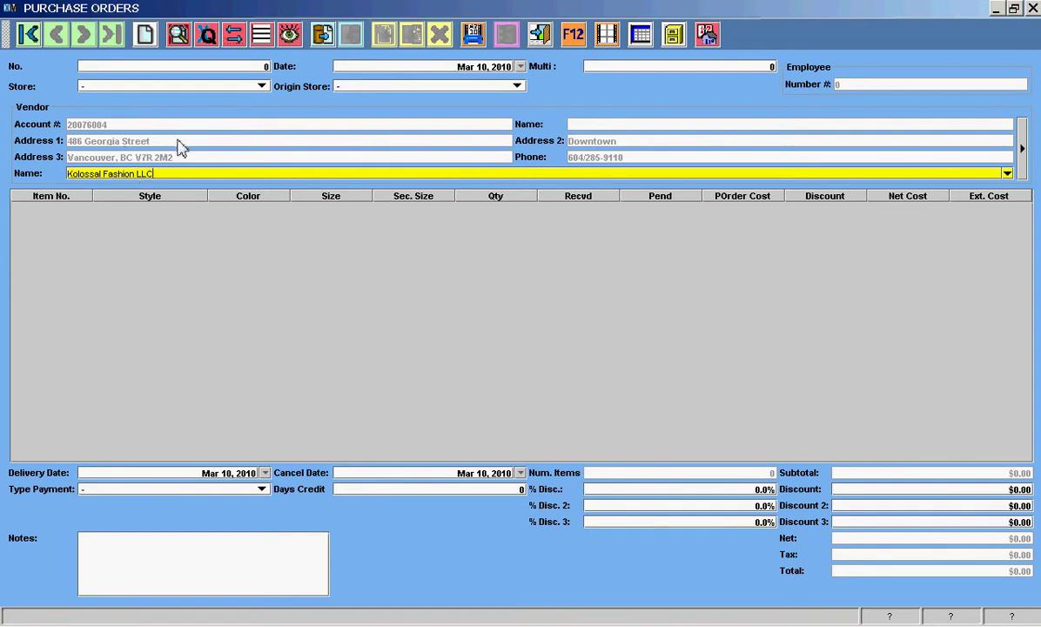
Step: Look up the vendor's purchase orders, showing the Mar 9, 2010 order of 51 items totalling $1,247.58
click(179, 37)
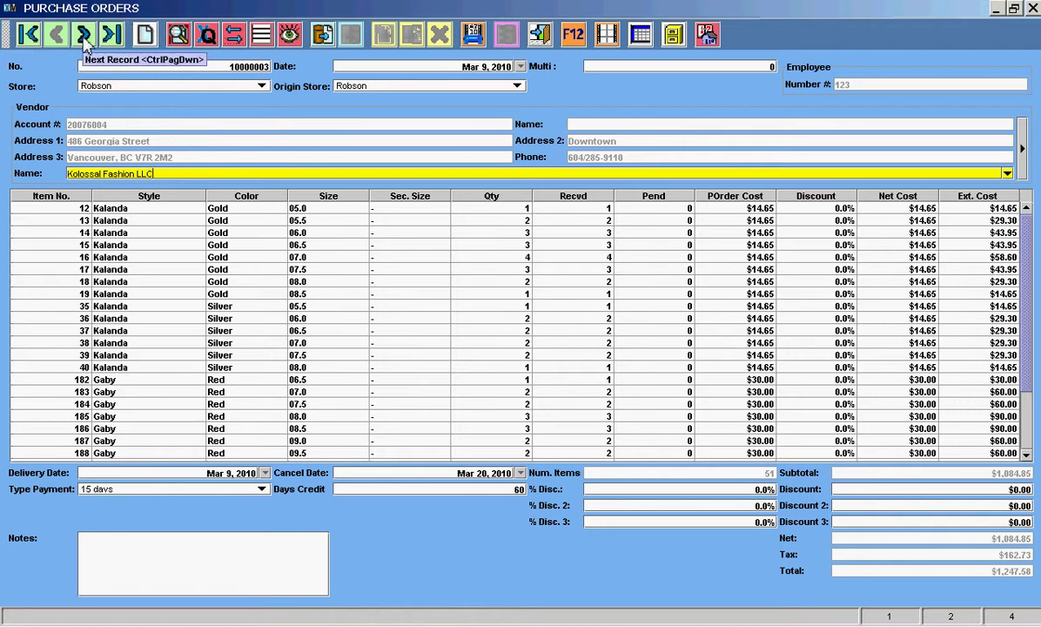
Step: Go to the next order, PO 30000001 for West 4th: 29 items, $645.02
click(84, 43)
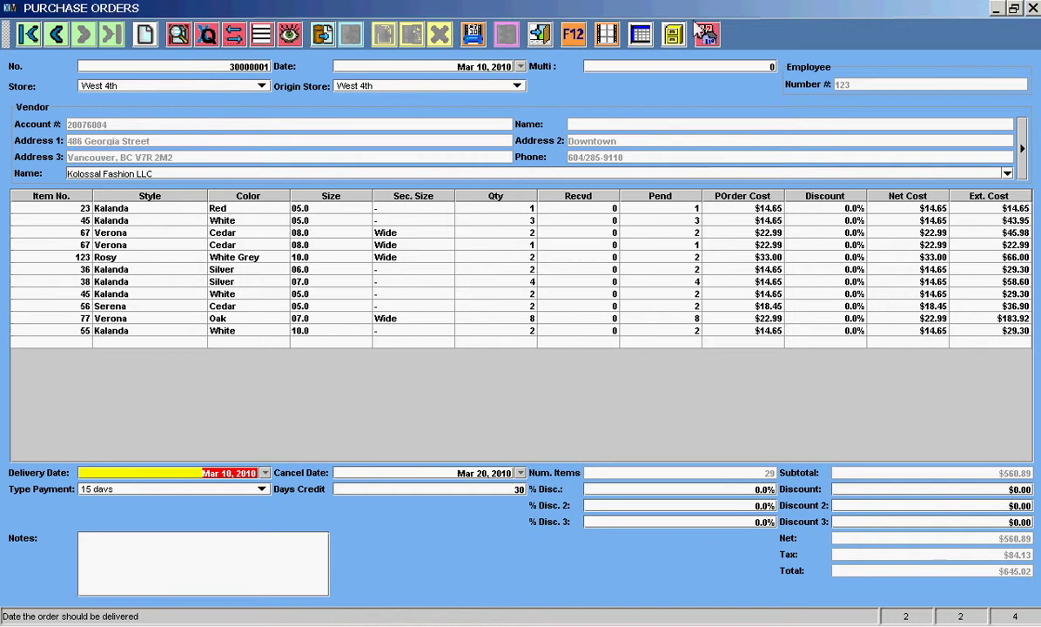
Step: Close Purchase Orders and start a new Transactions > Vendors > Receipt with PO number 30000001
click(1034, 7)
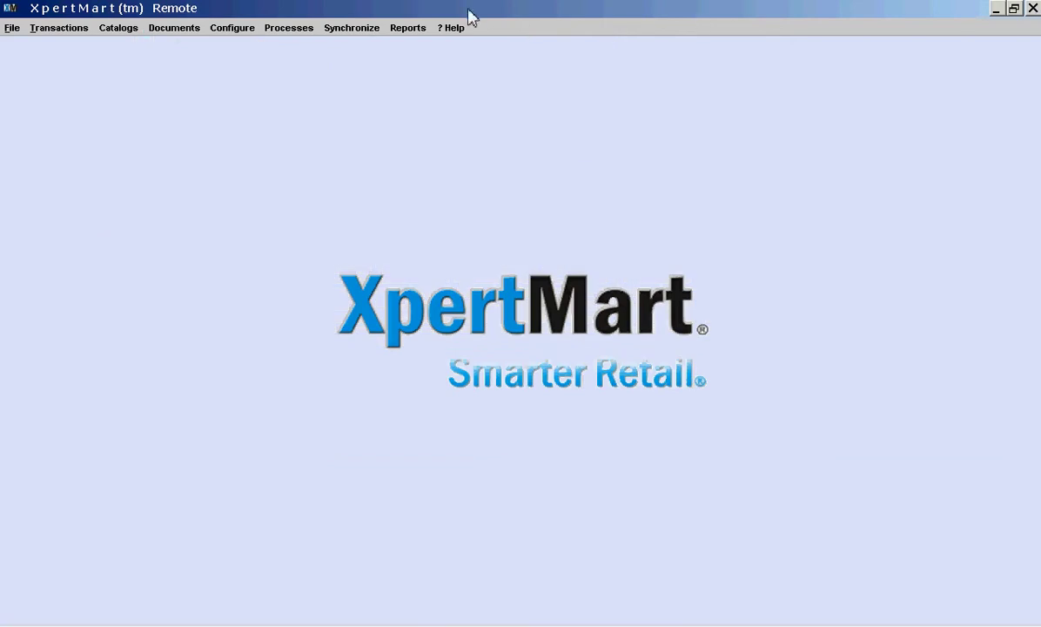
click(70, 32)
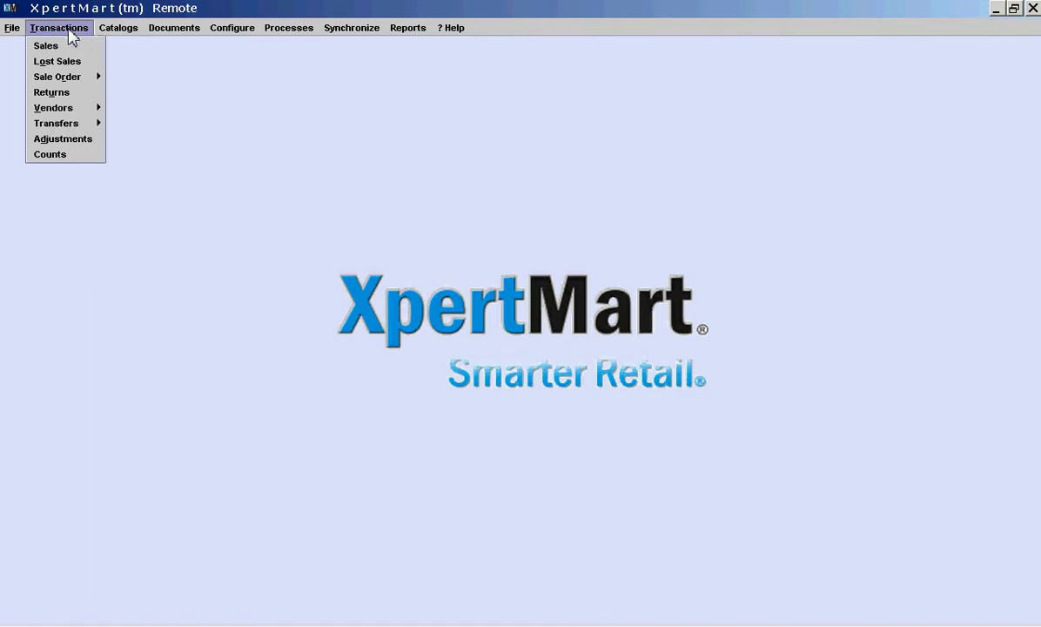
mouse_move(90, 117)
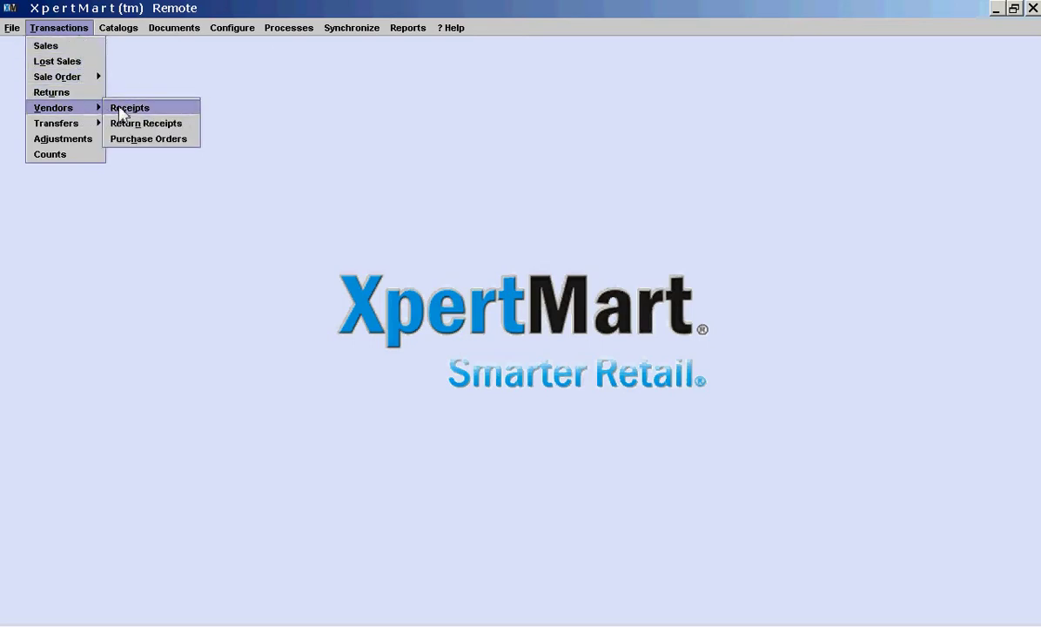
click(122, 112)
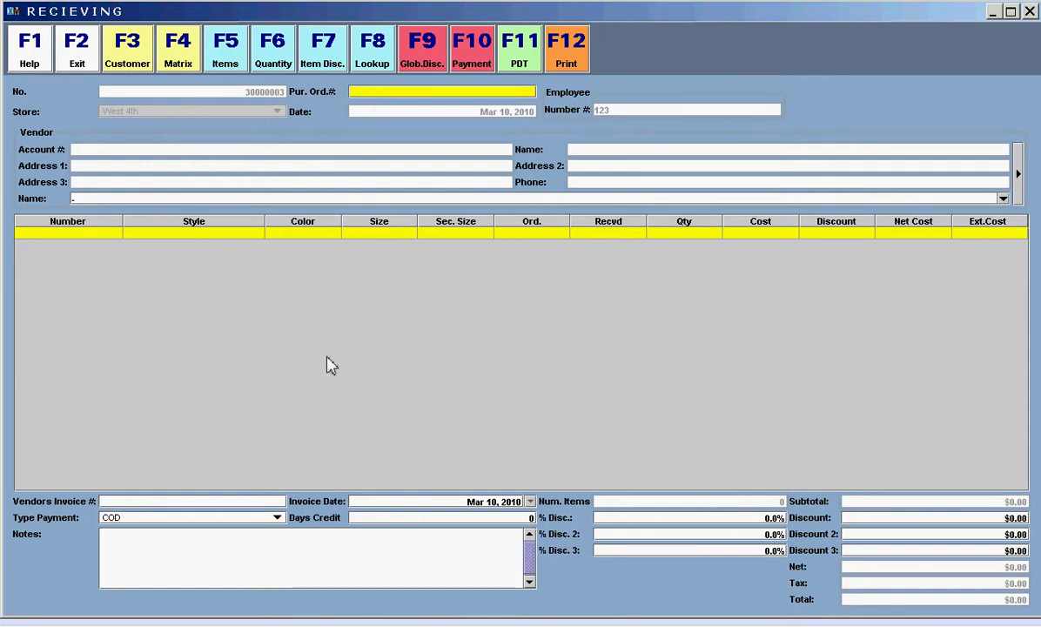
text(30000001)
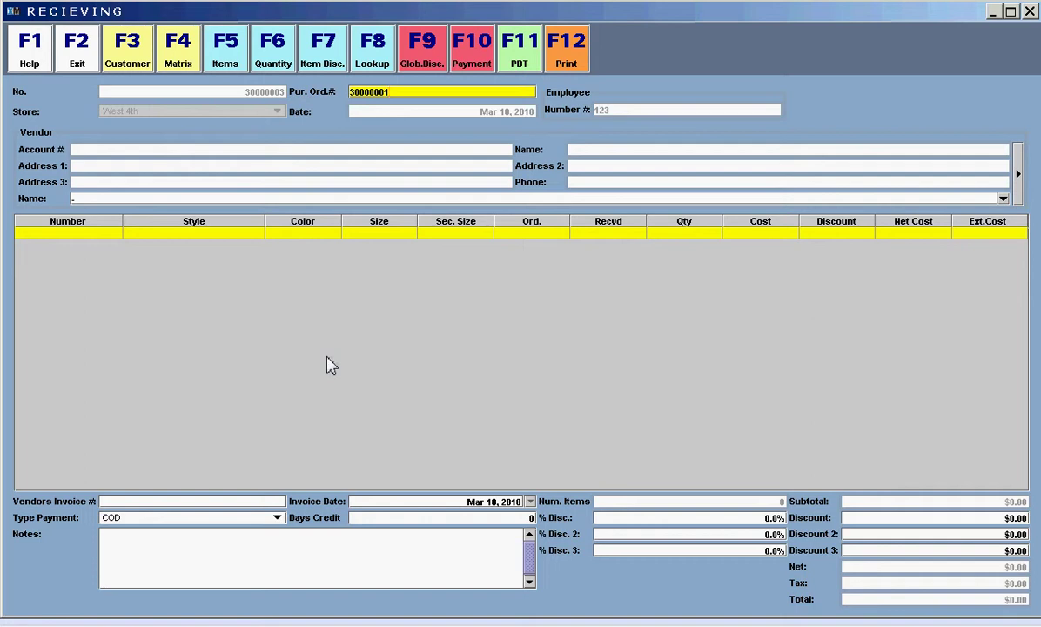
Step: Load PO 30000001's 11 item lines and Kolossal Fashion LLC details into the receipt
key(Return)
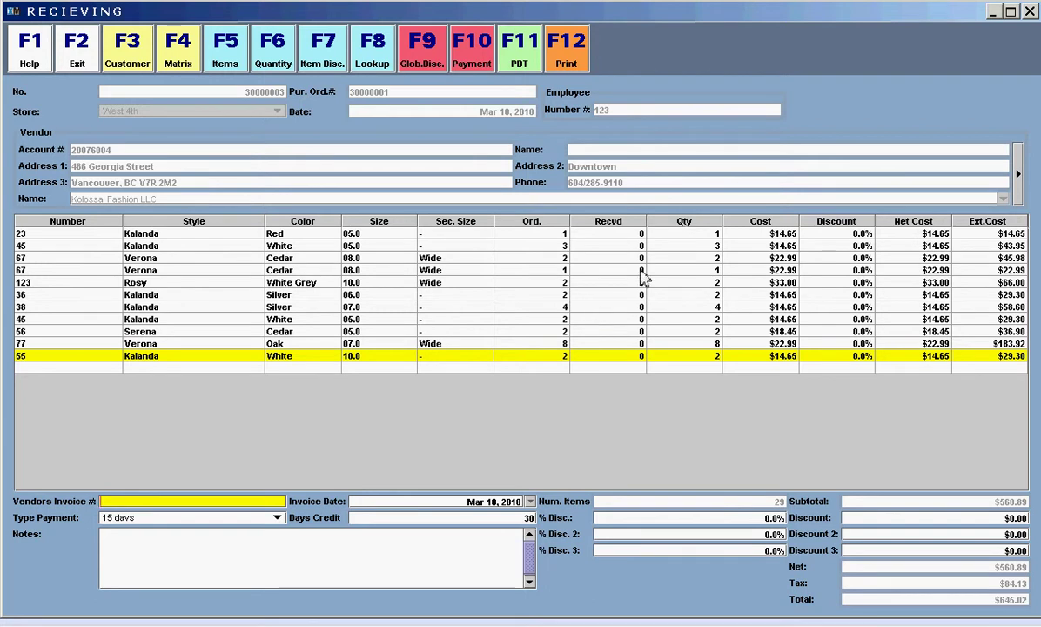
Step: Set received quantities to 0 for Kalanda Red 05.0 and 3 for Kalanda Silver 07.0 (27 items, $611.33)
click(679, 238)
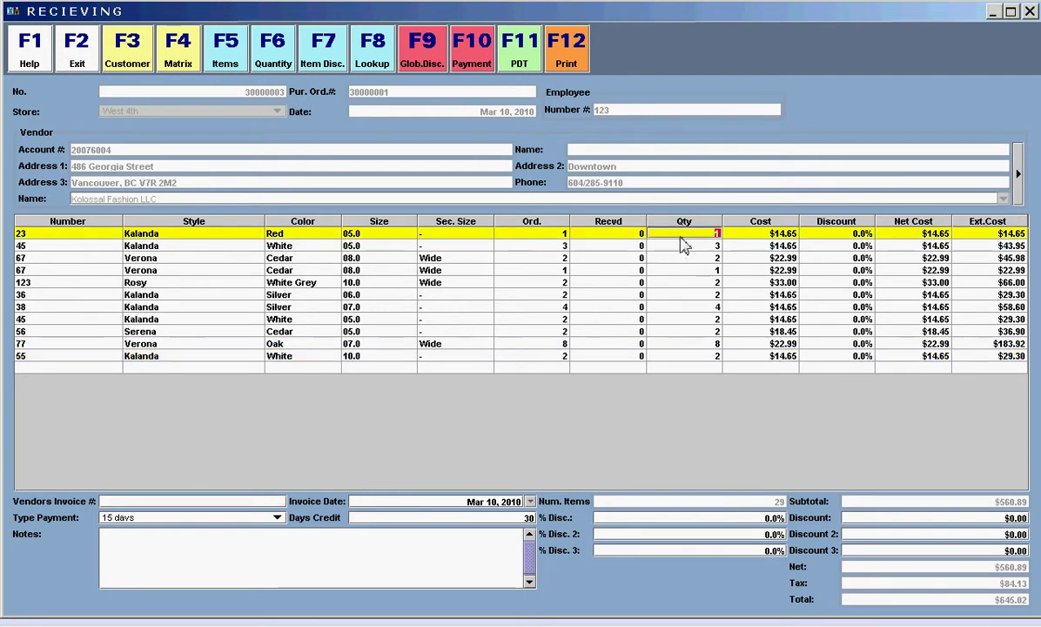
key(Down)
key(Down)
key(Down)
key(Down)
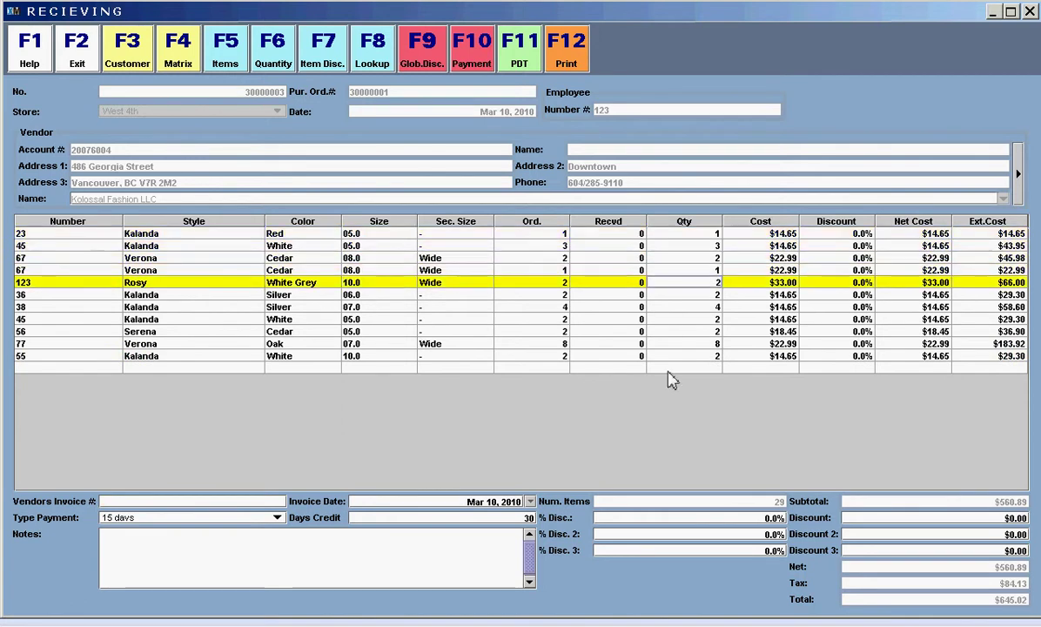
key(Up)
key(Up)
key(Up)
key(Up)
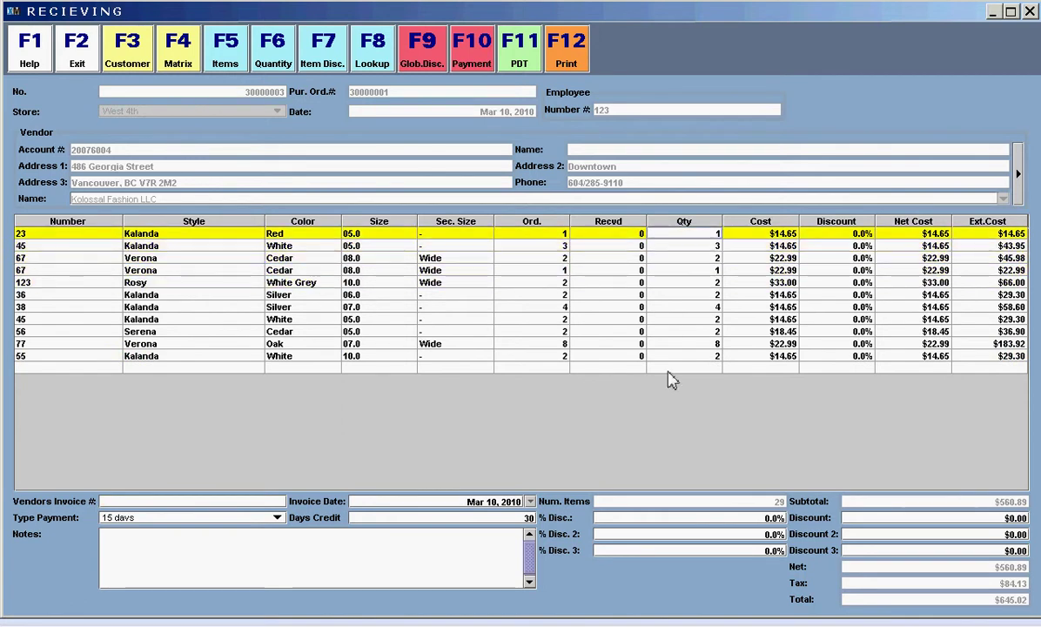
key(Down)
key(Down)
key(Down)
key(Down)
key(Down)
key(Down)
key(Down)
key(Down)
key(Down)
key(Down)
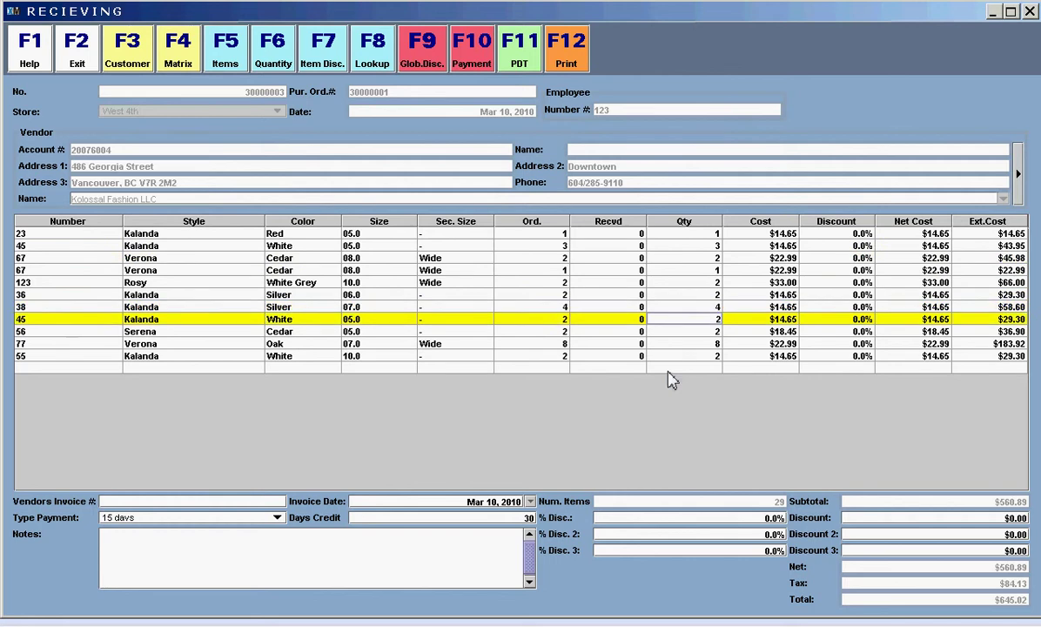
key(Up)
key(Up)
key(Up)
key(Up)
key(Up)
key(Up)
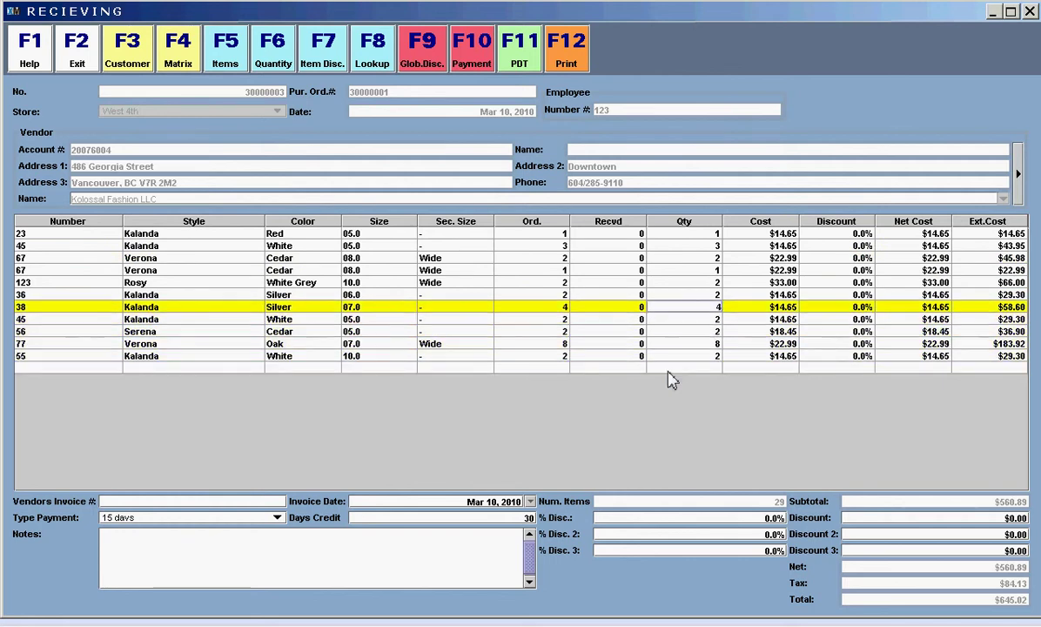
key(Up)
key(Up)
key(Up)
key(Up)
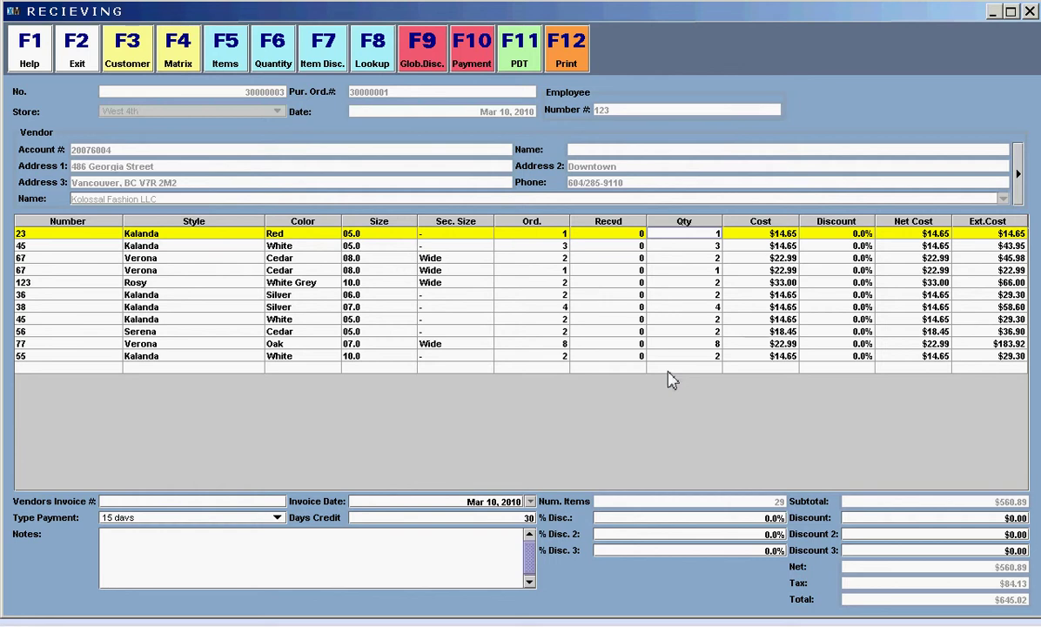
text(0)
key(Return)
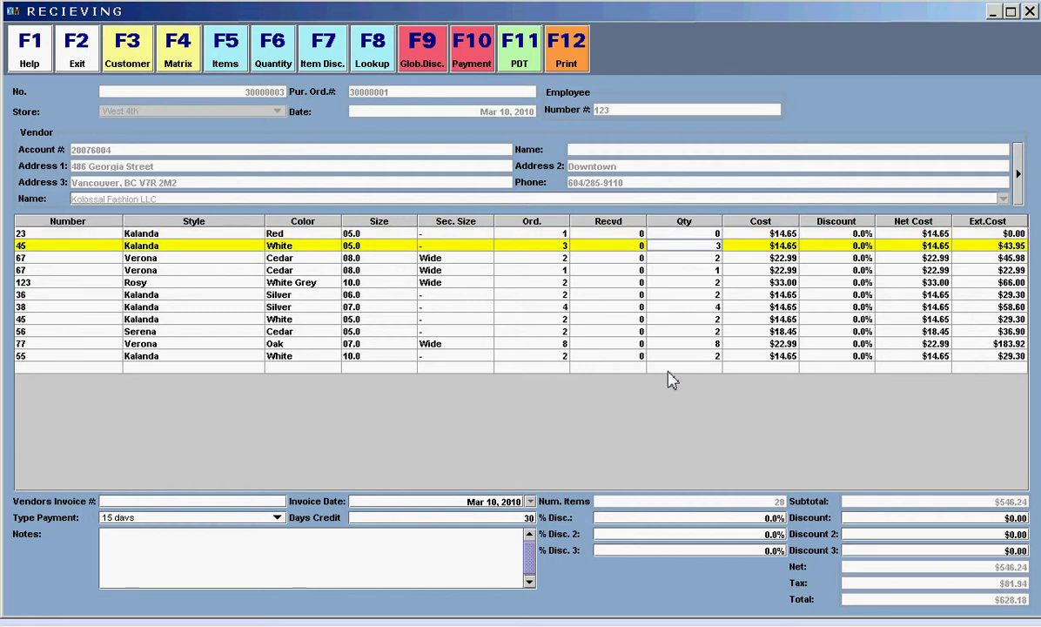
key(Down)
key(Down)
key(Down)
key(Down)
key(Down)
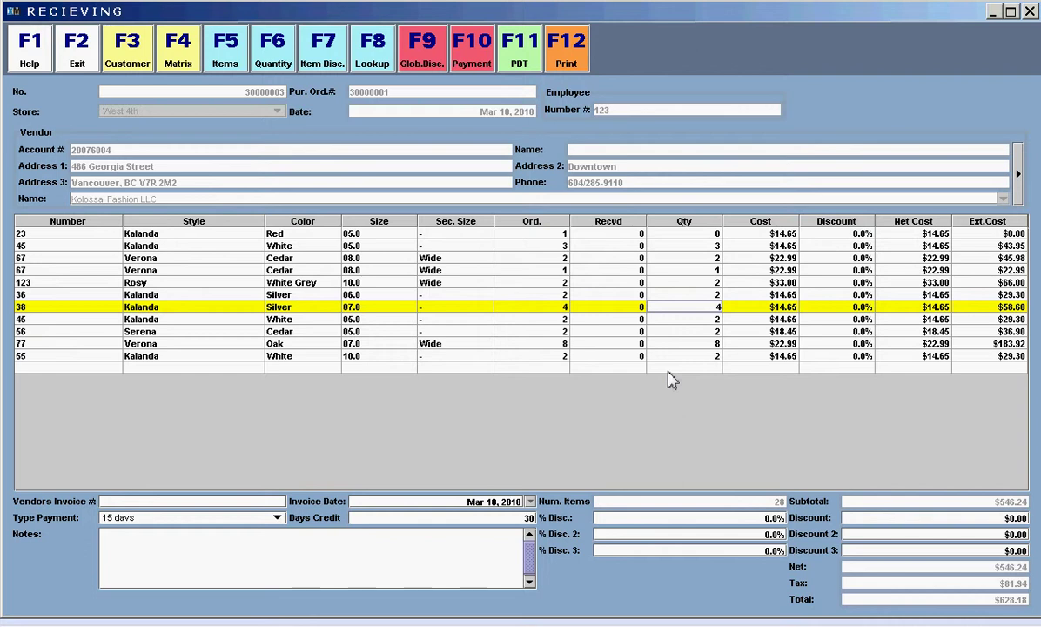
text(3)
key(Return)
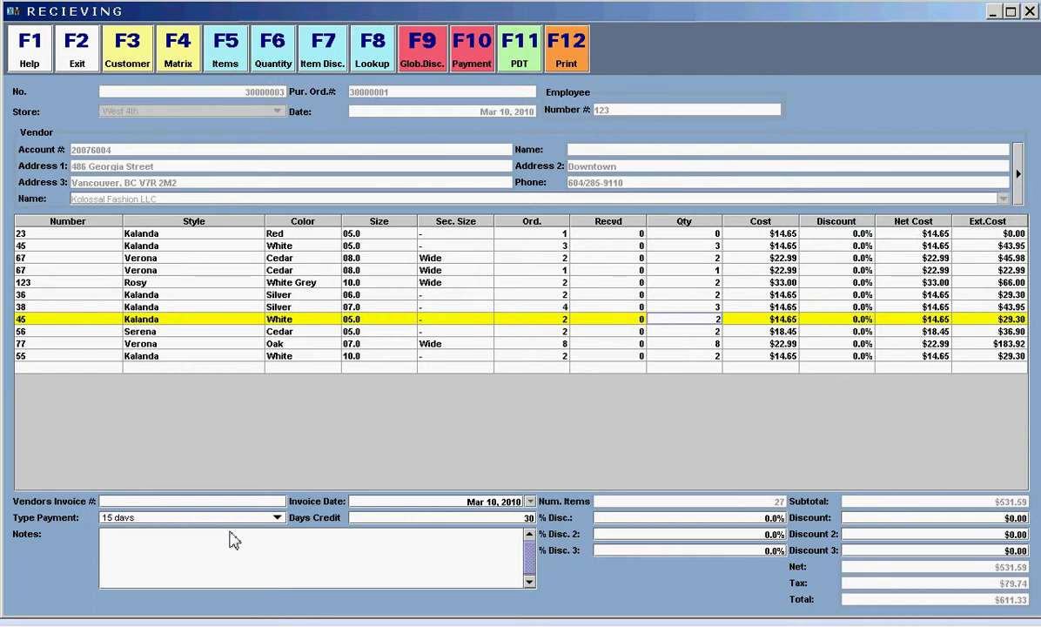
Step: Enter vendor invoice number ABC1234 and keep the invoice date at Mar 10, 2010
click(233, 503)
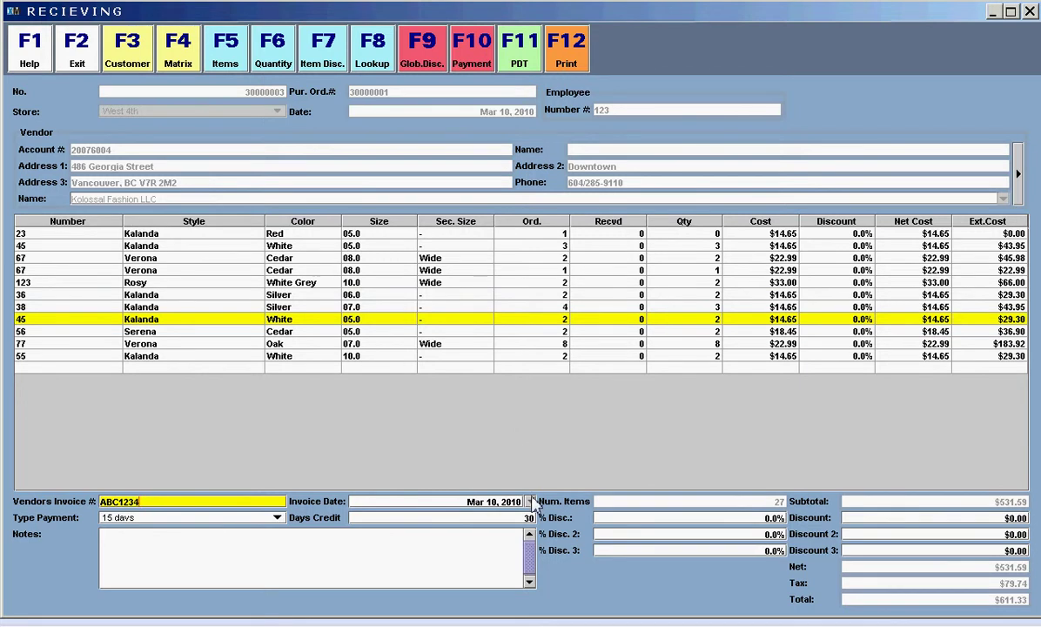
click(530, 502)
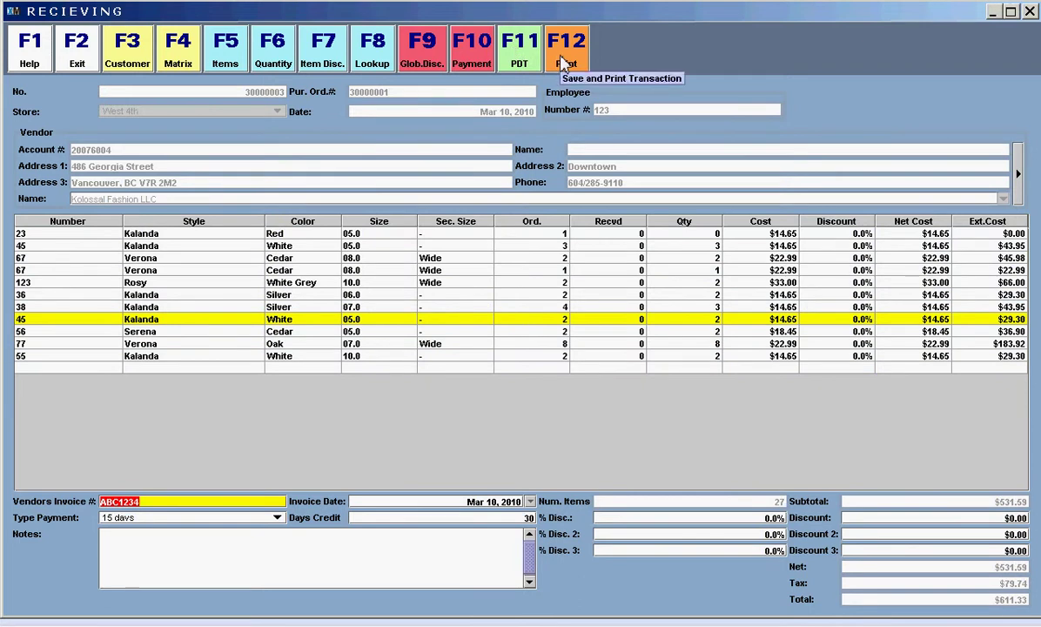
Step: Save receipt 30000003 with F12 Print and dismiss the printer-not-activated error
click(564, 57)
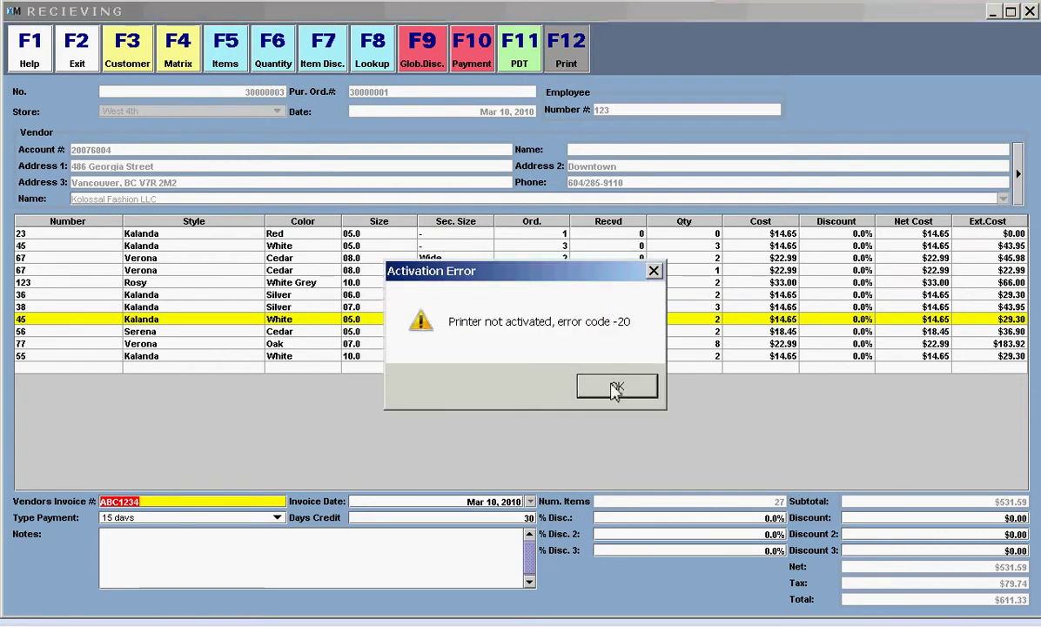
click(615, 392)
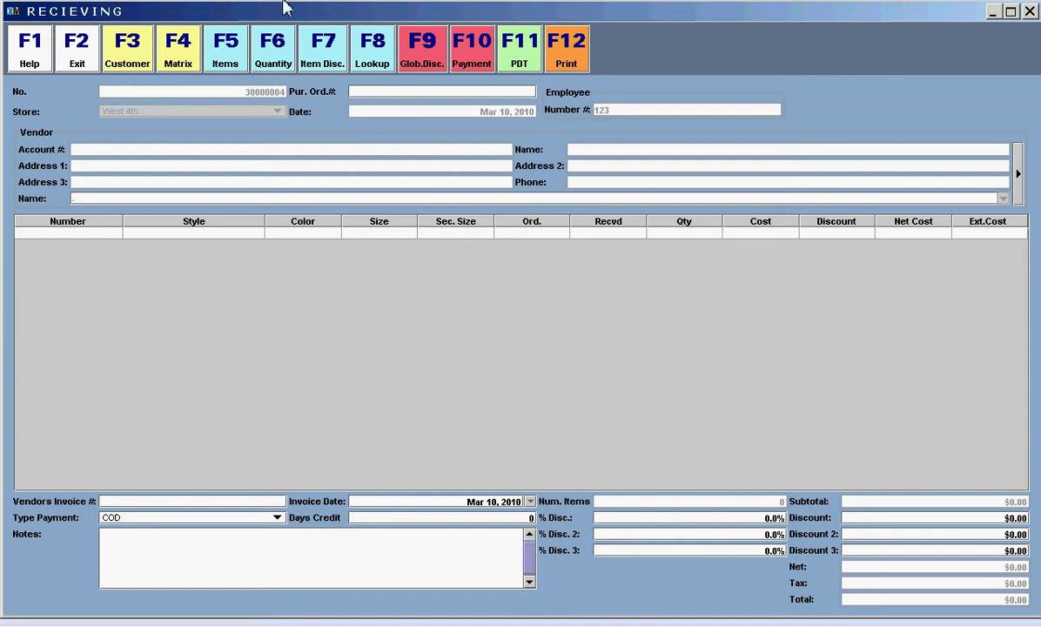
Step: Exit the receiving transaction, then open and close a blank vendor Receipts window
click(77, 62)
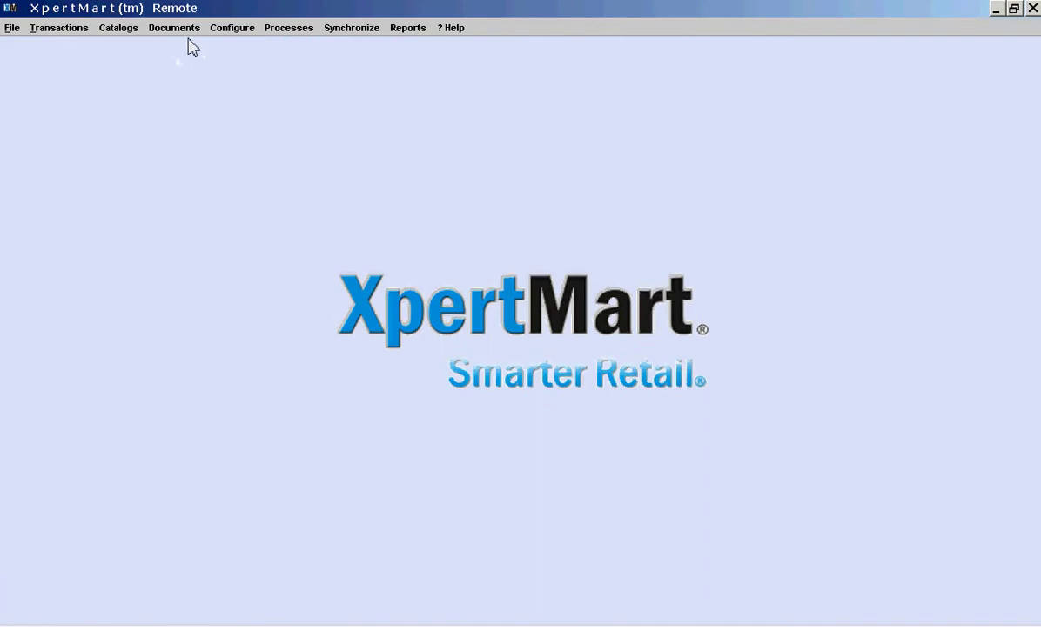
click(178, 28)
mouse_move(219, 93)
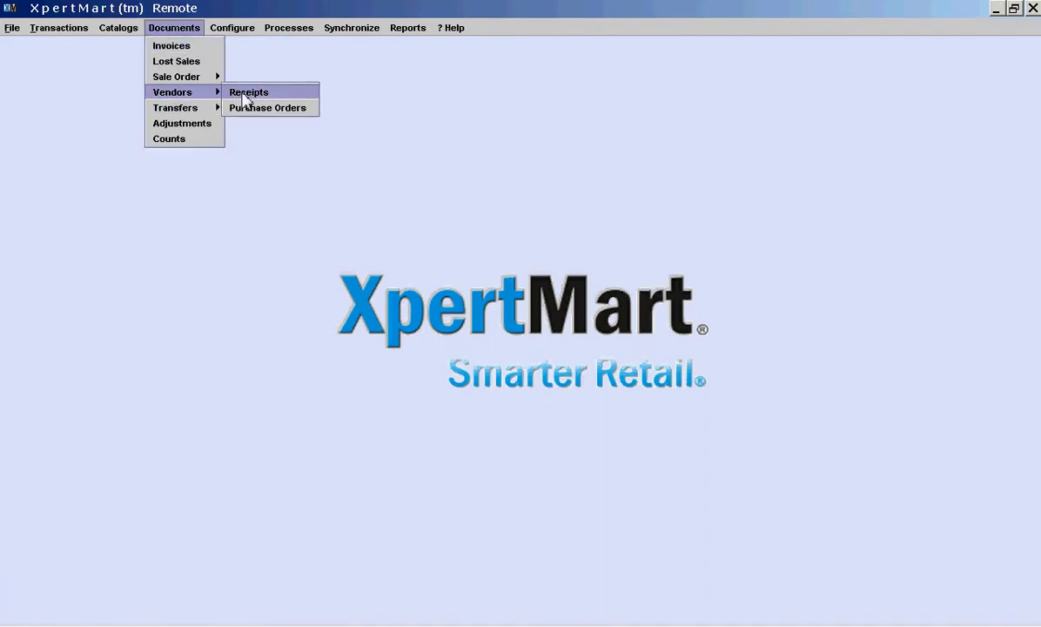
click(246, 95)
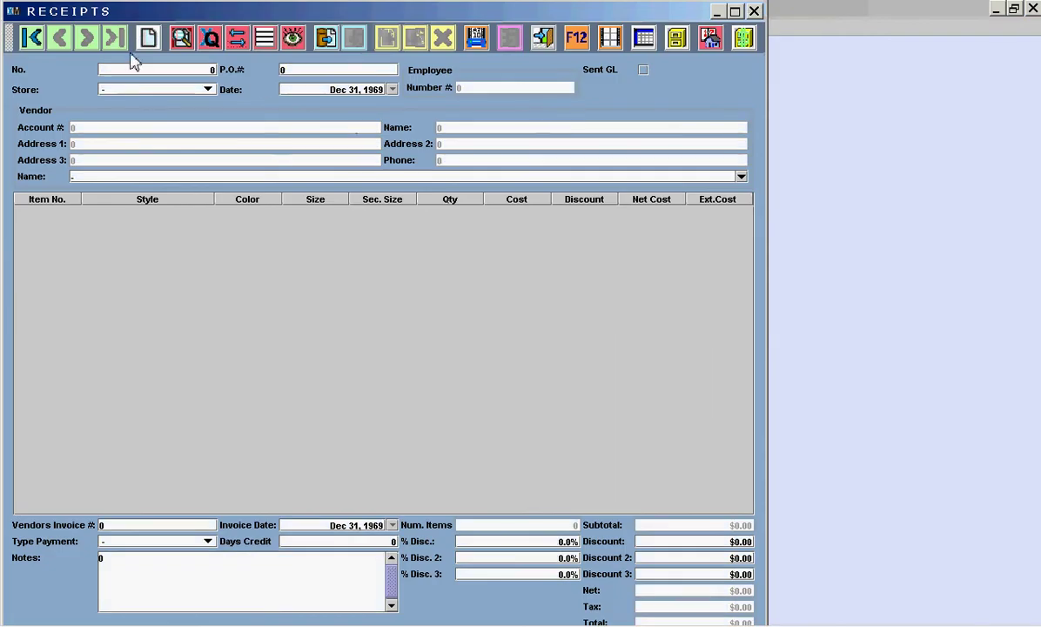
click(146, 39)
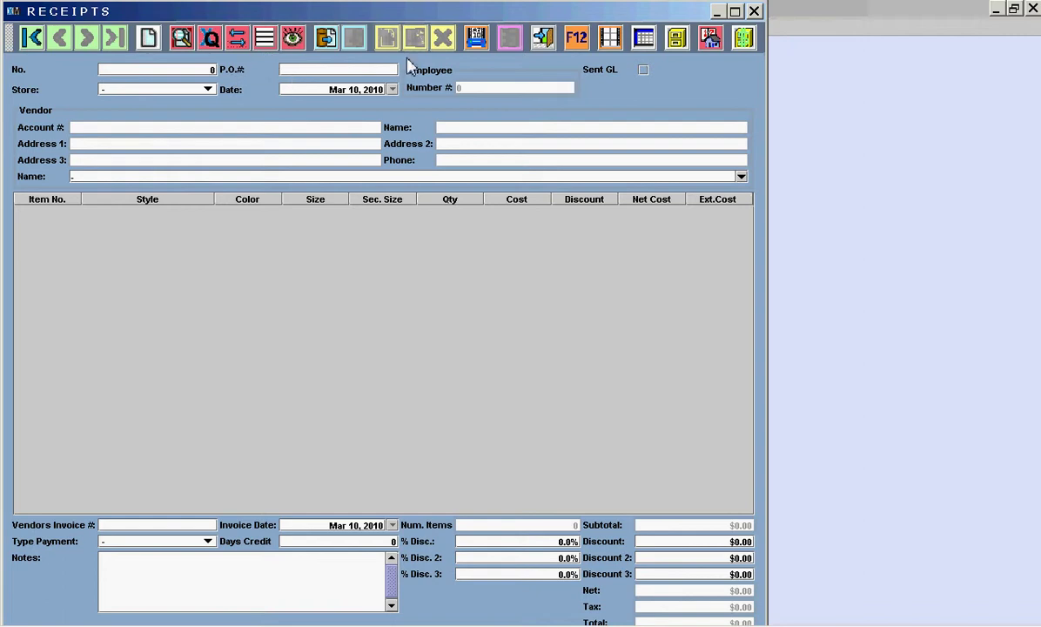
click(754, 11)
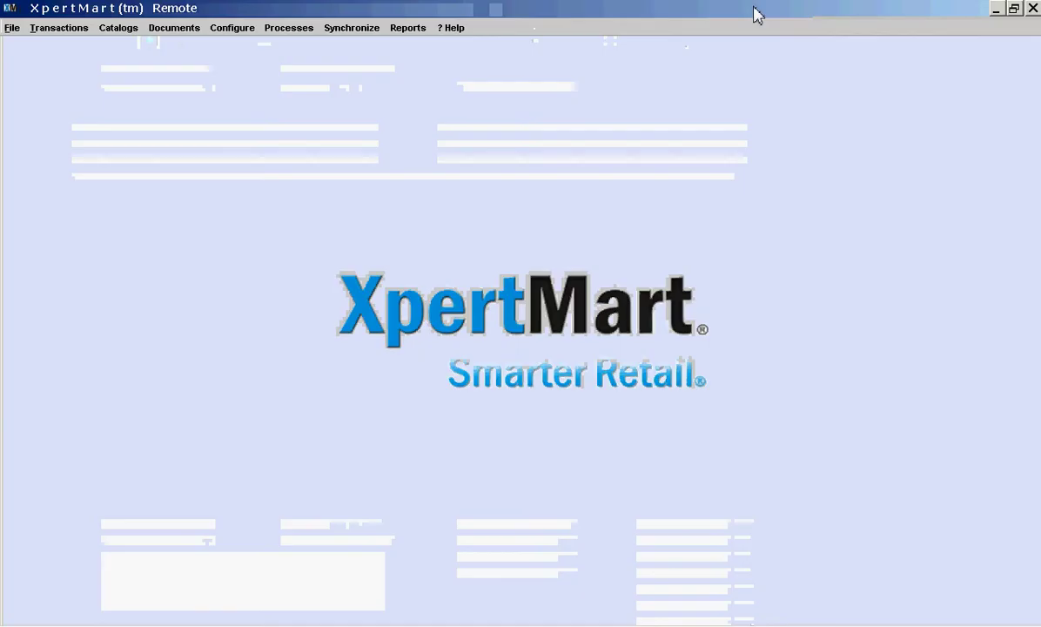
Step: Open the vendor Purchase Orders document window
click(177, 30)
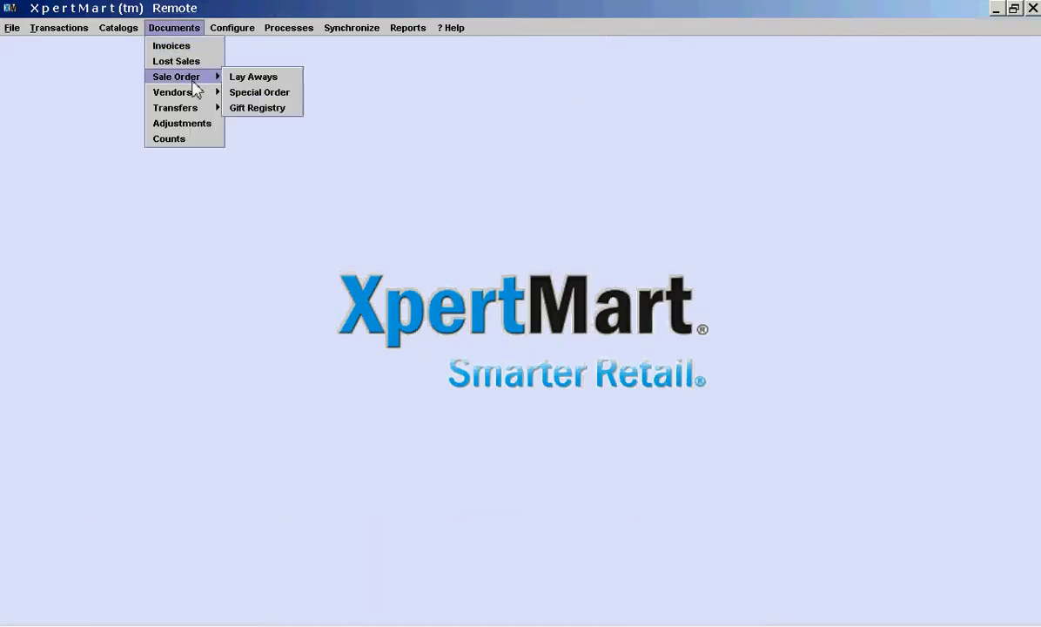
mouse_move(203, 94)
click(253, 109)
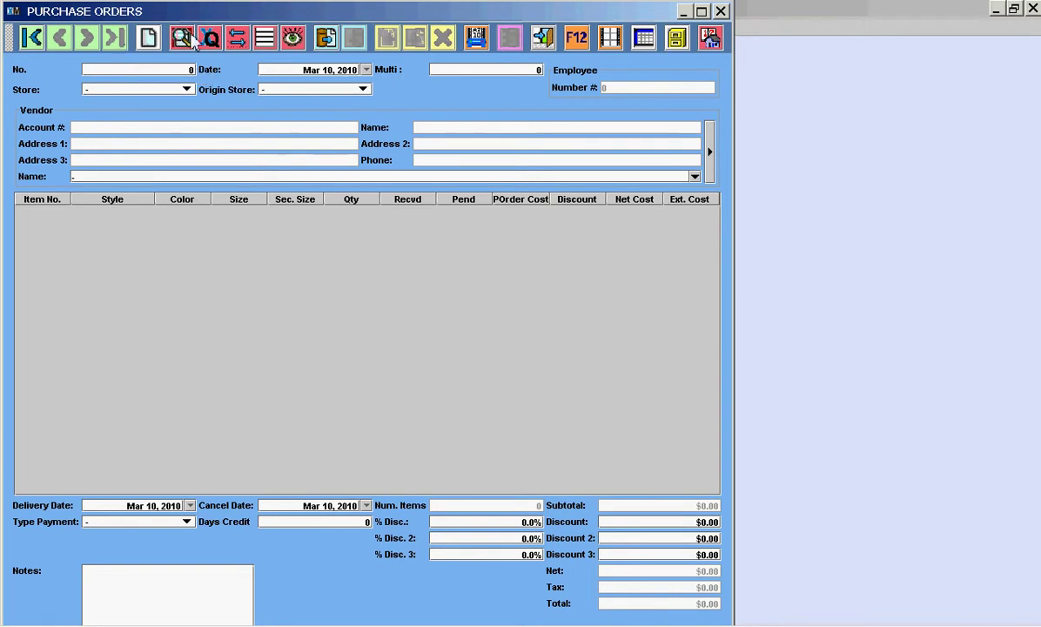
Step: Enter 'Ko' as the vendor name to load Kolossal Fashion LLC's purchase order
click(138, 178)
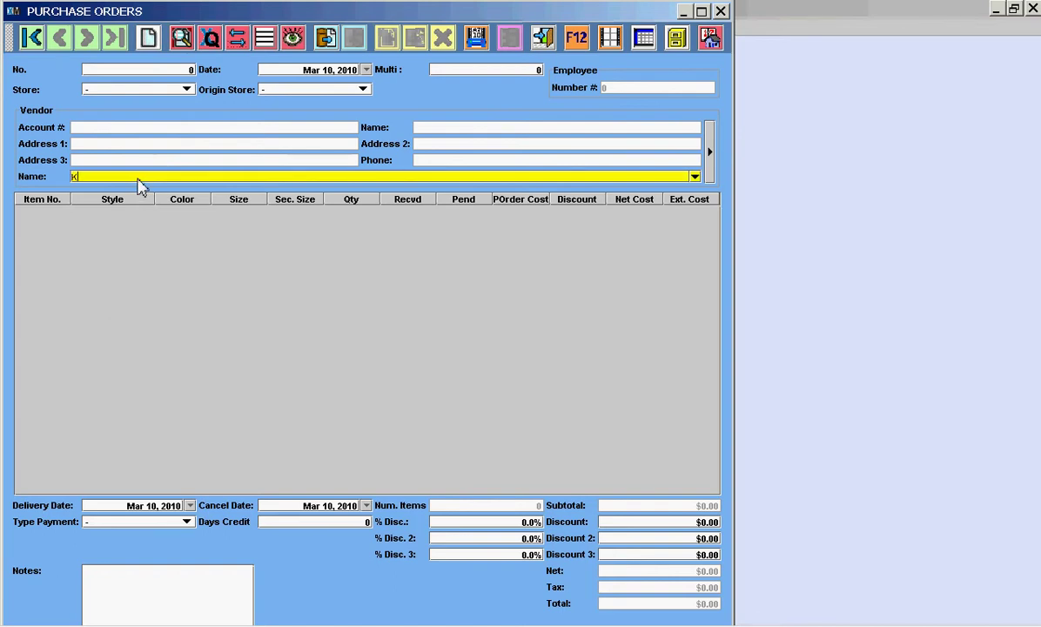
text(Ko)
key(Return)
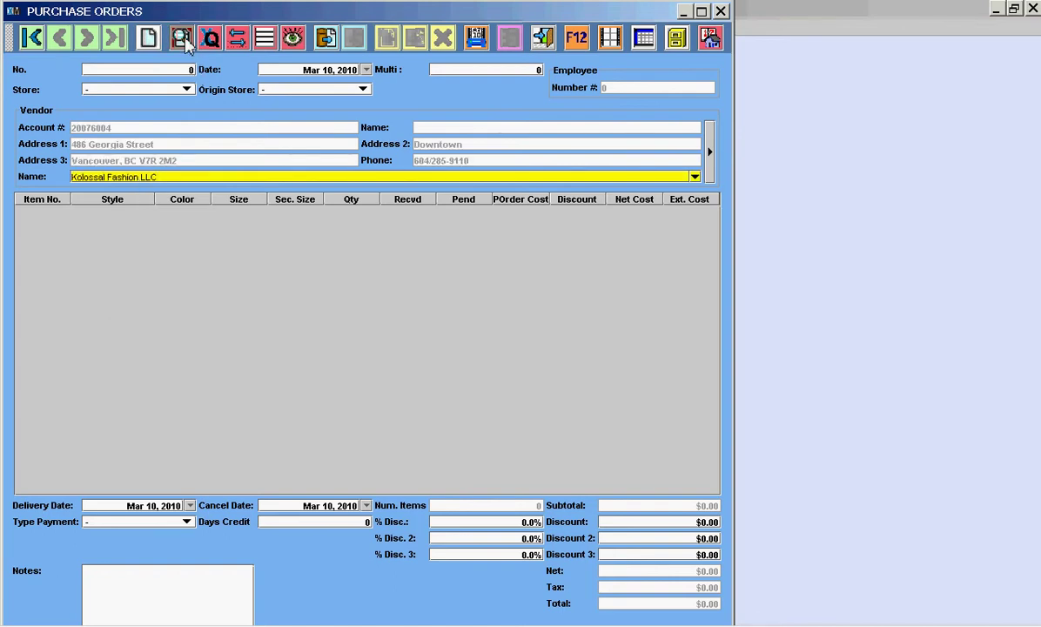
Step: Maximize the purchase order window and select the 67 Verona Cedar Wide line
double_click(657, 10)
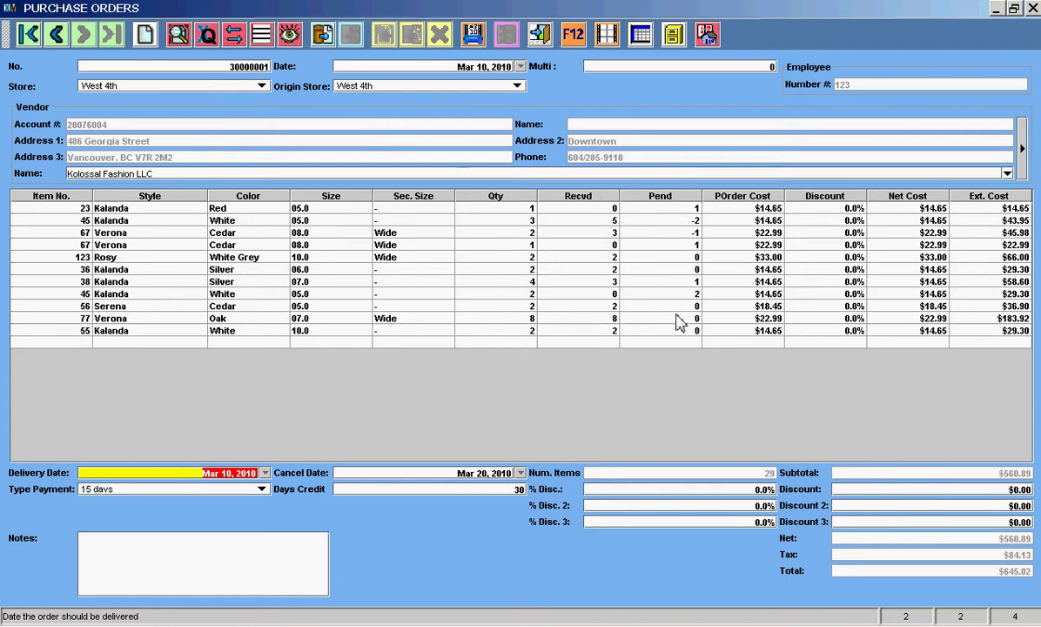
click(492, 246)
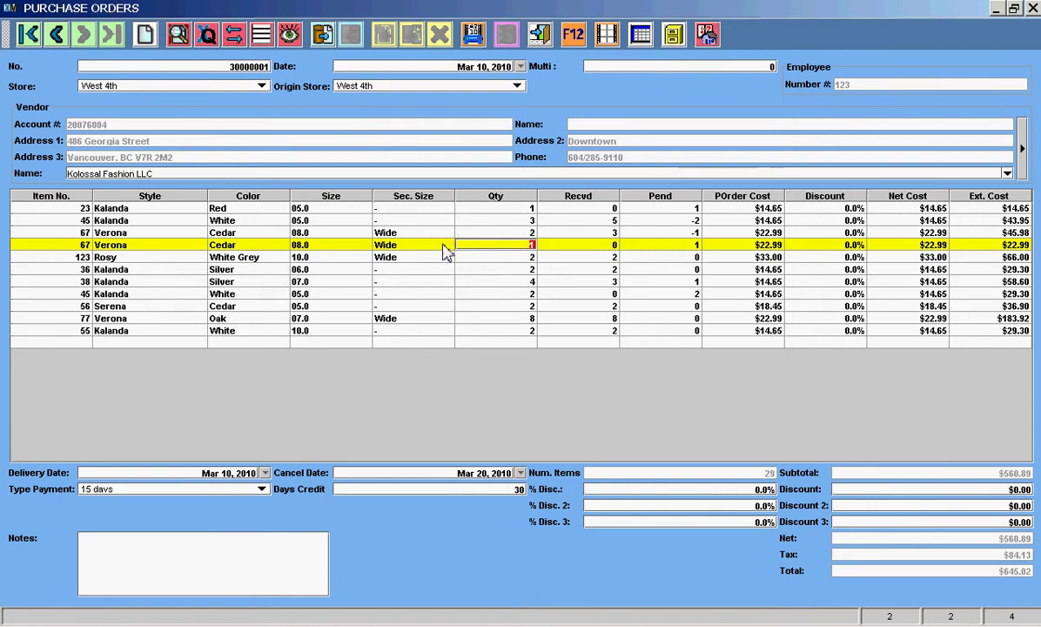
key(shift+Tab)
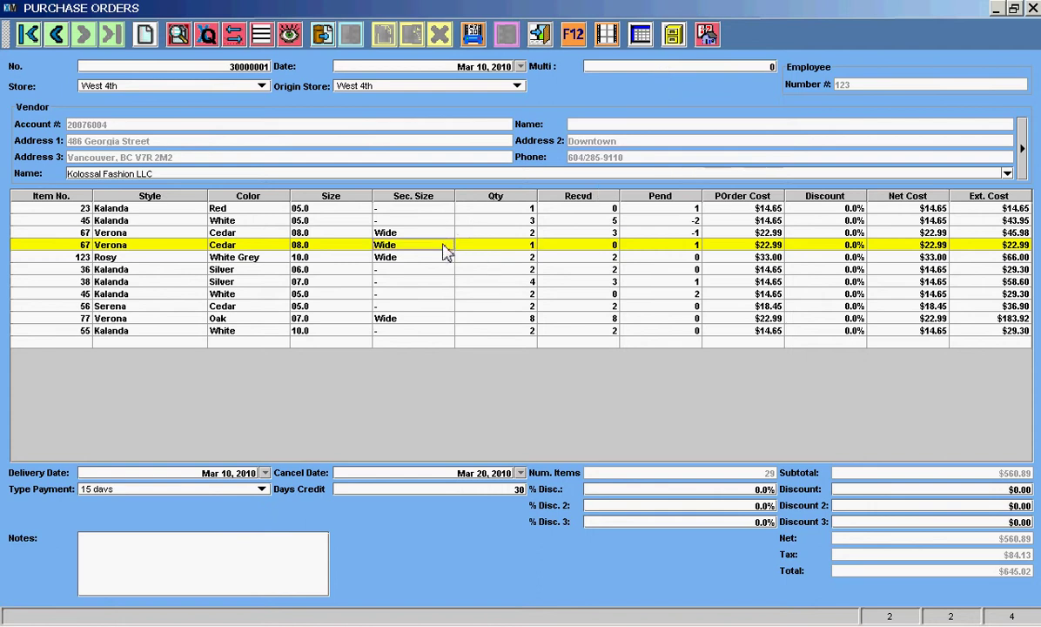
click(676, 34)
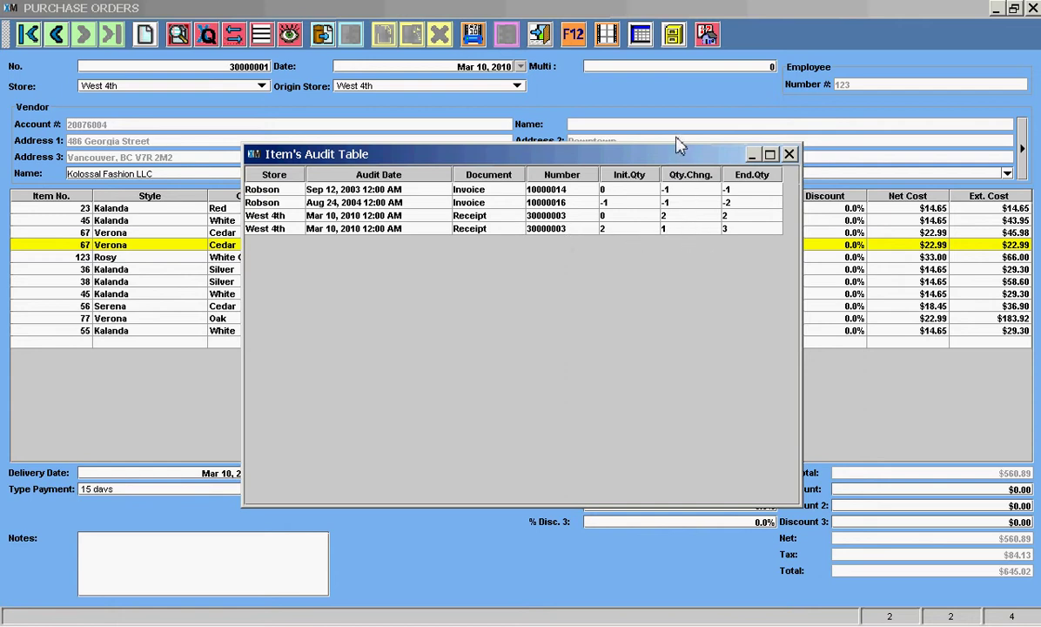
drag(628, 150, 628, 281)
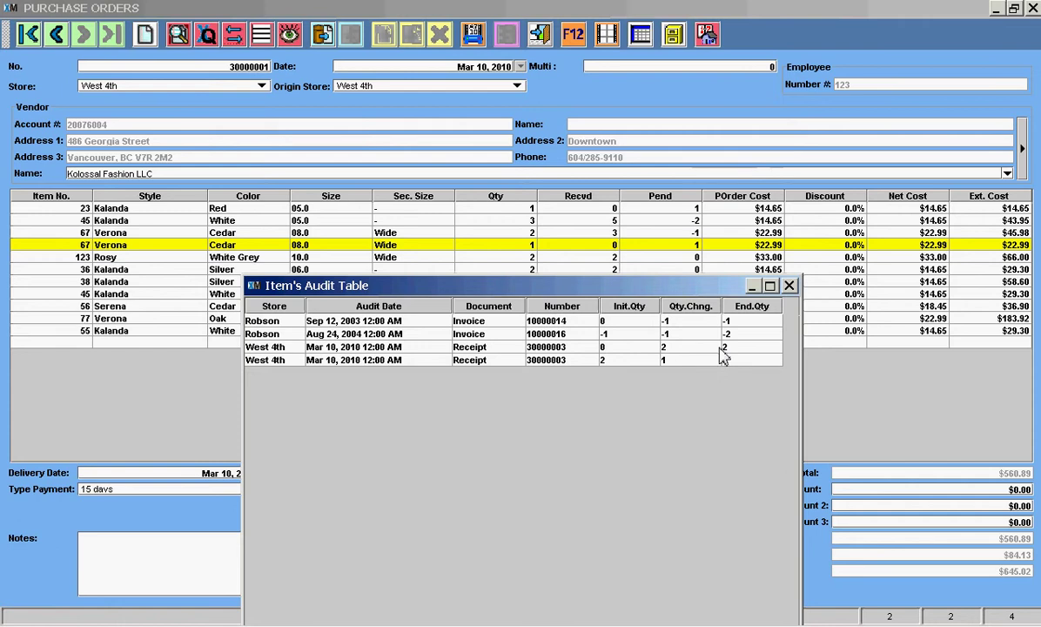
drag(676, 291, 662, 126)
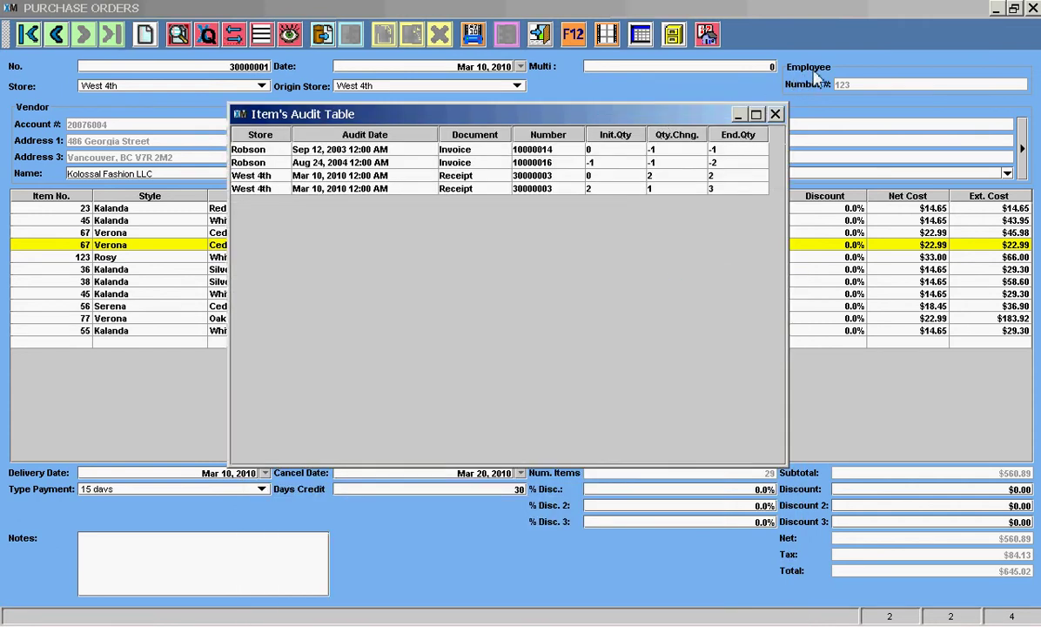
click(775, 114)
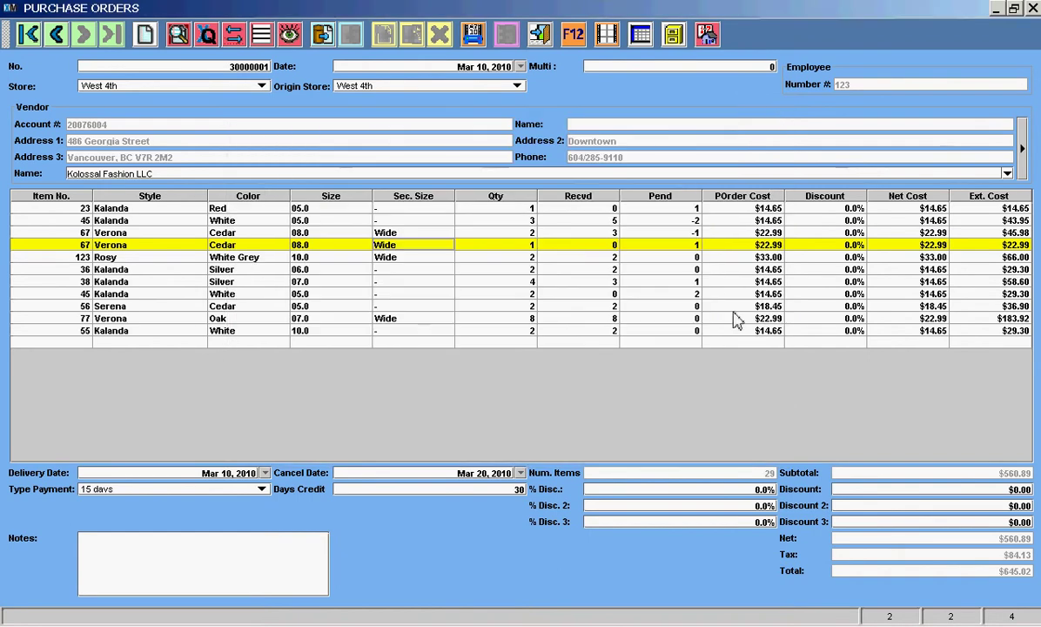